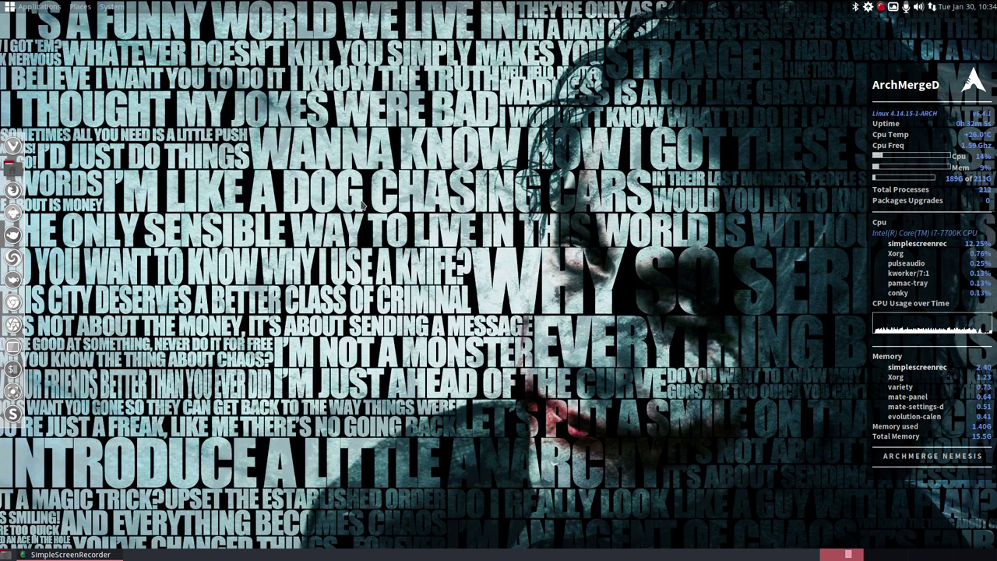
Step: Glance through the Applications menu, dismiss it, and bring up the System menu's preference categories
left_click(39, 7)
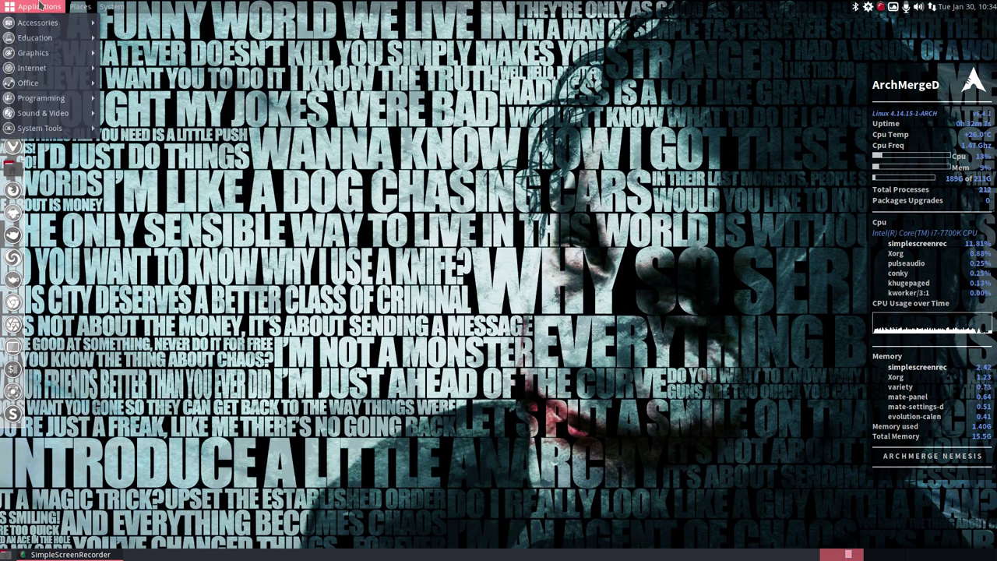
mouse_move(47, 23)
left_click(543, 282)
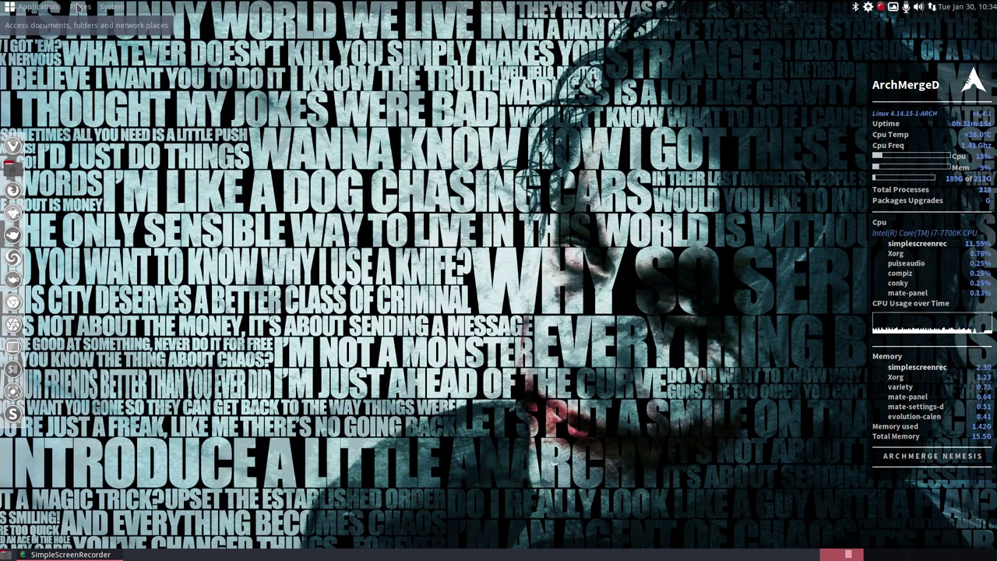
left_click(117, 7)
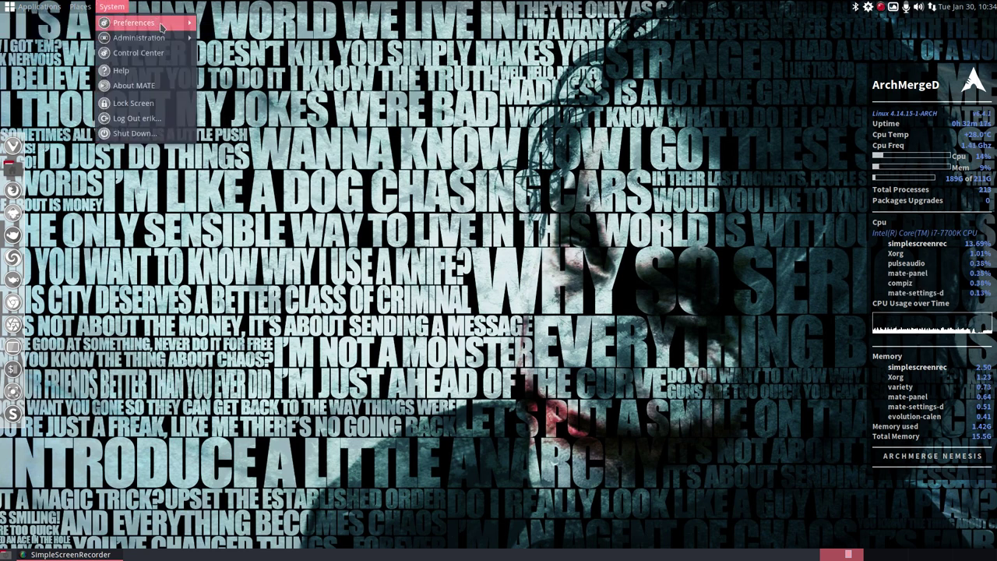
mouse_move(140, 22)
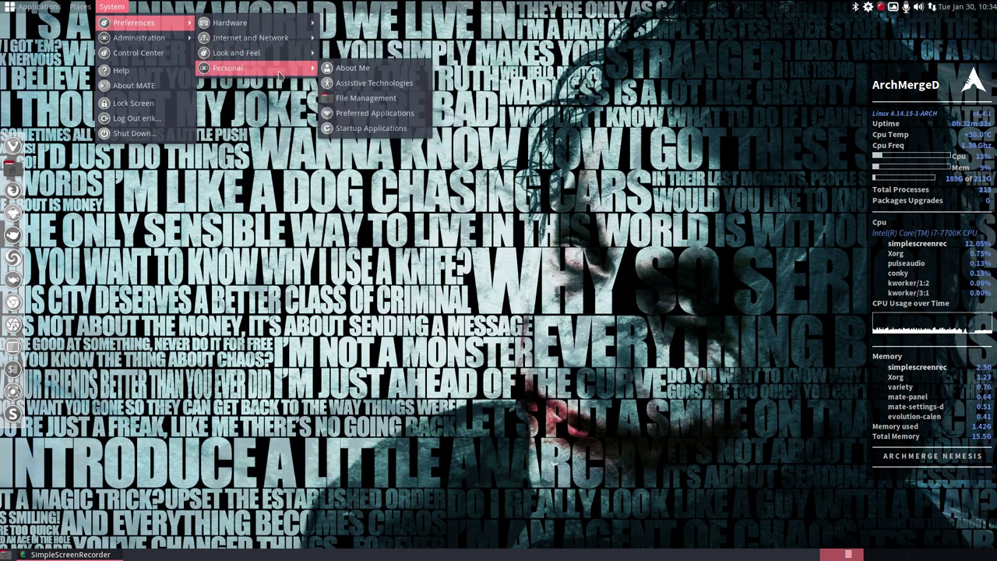
mouse_move(228, 68)
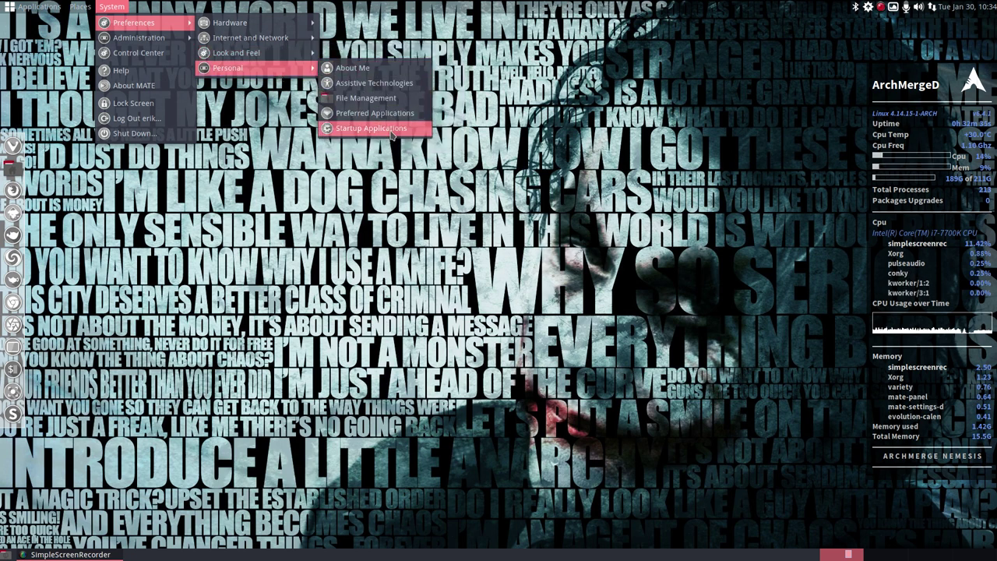
Step: Launch Startup Applications, scroll its program list, and move the window to the upper right
left_click(392, 134)
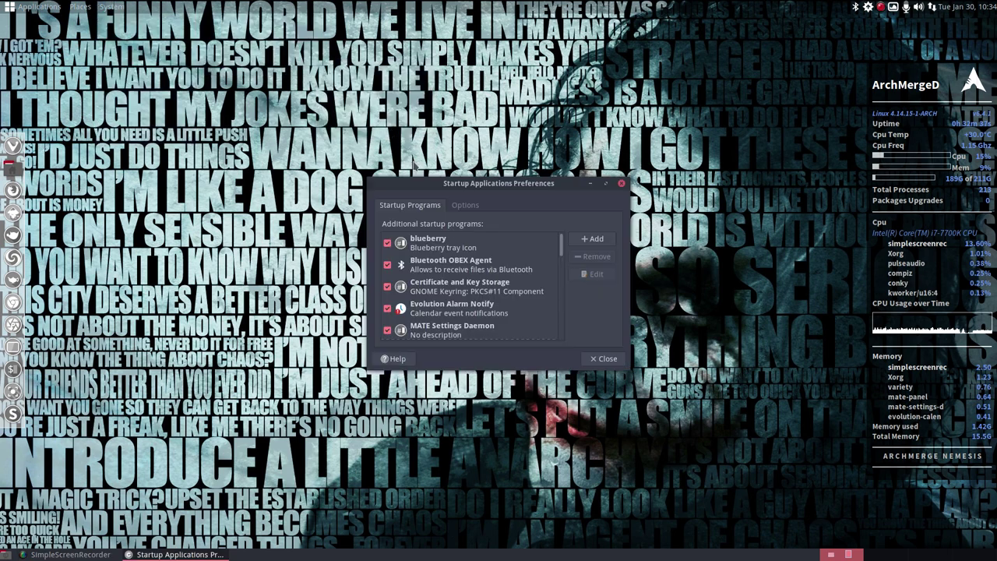
scroll(519, 265, "down", 5)
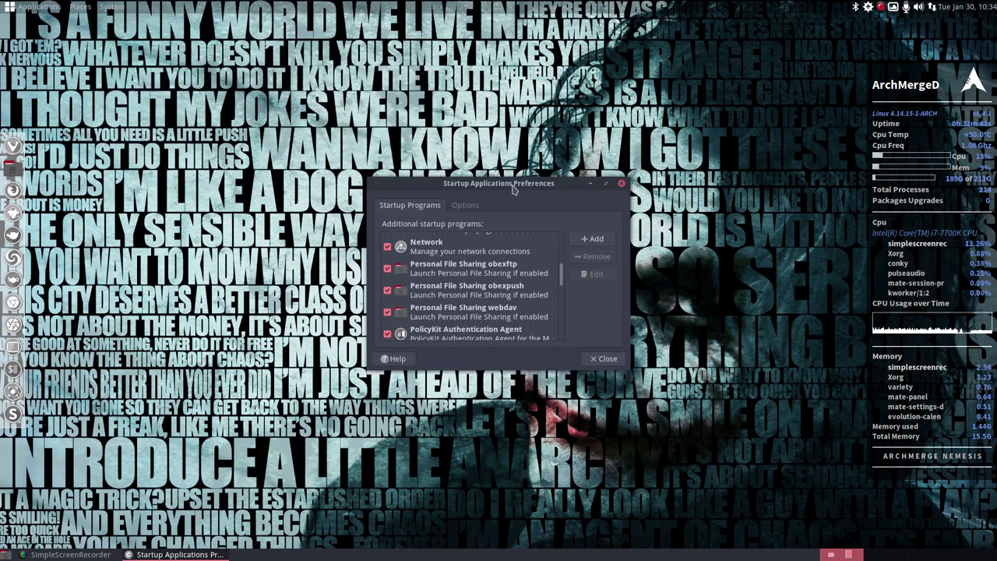
left_click_drag(516, 184, 659, 92)
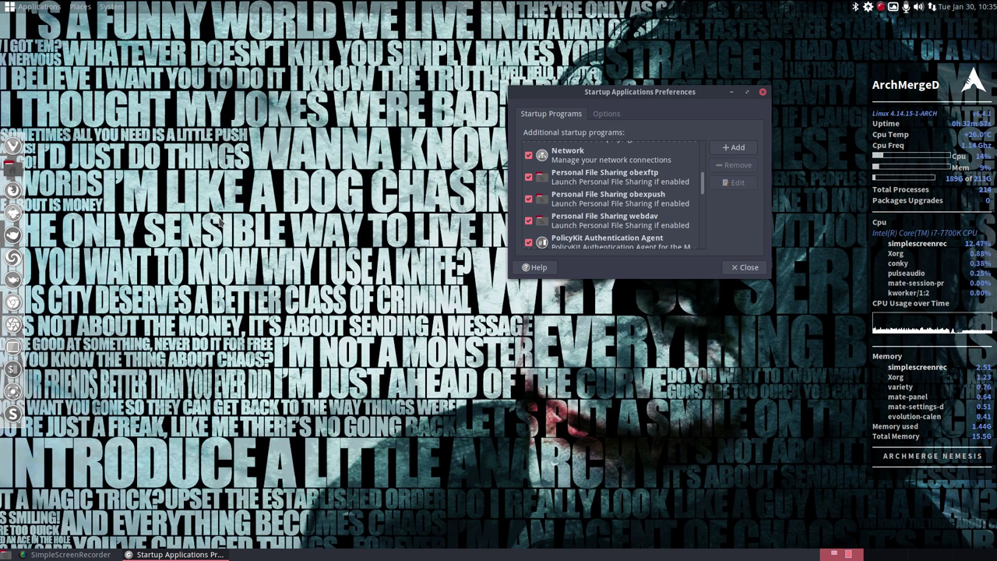
key("super+d")
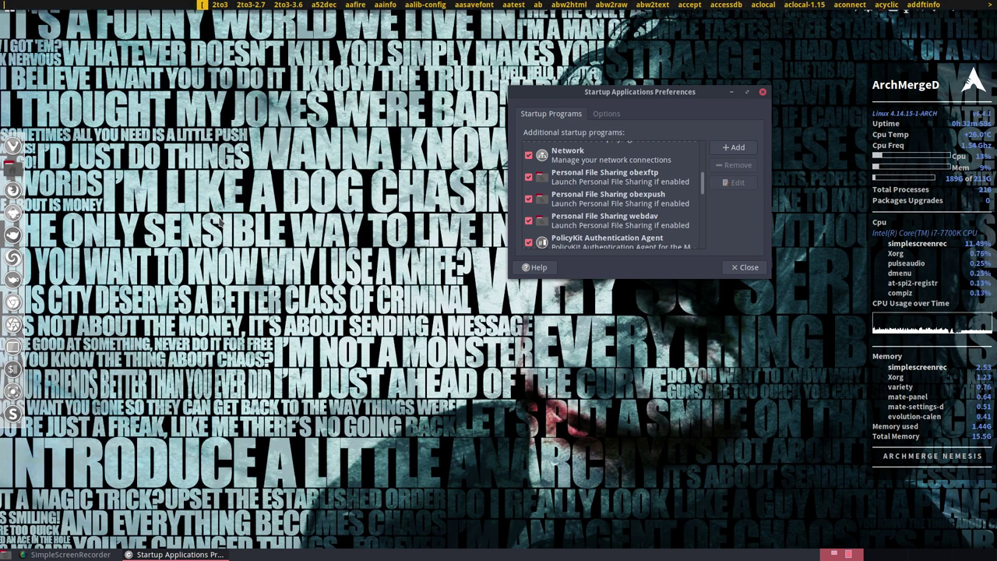
type("conky")
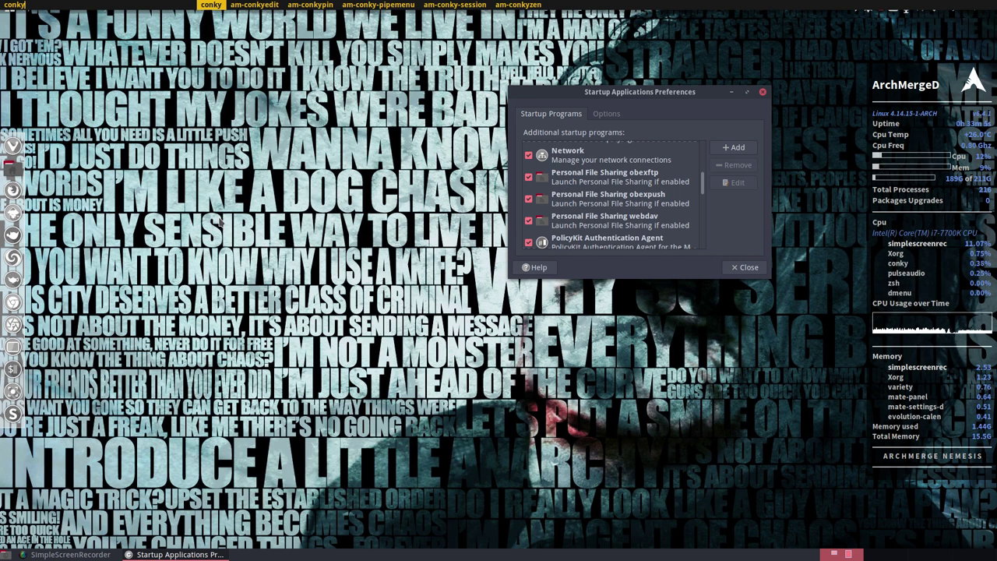
key("Right")
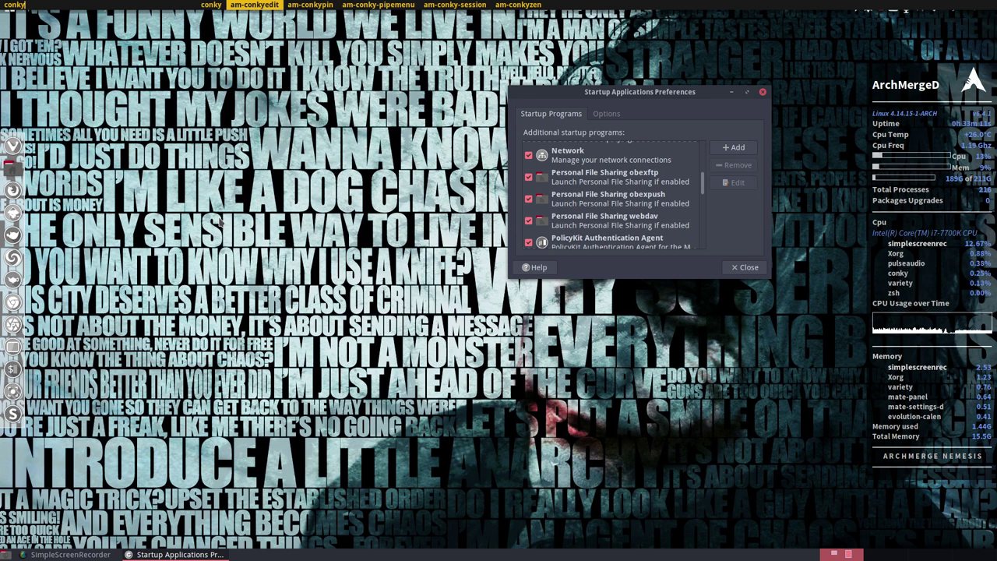
key("Right")
key("Right")
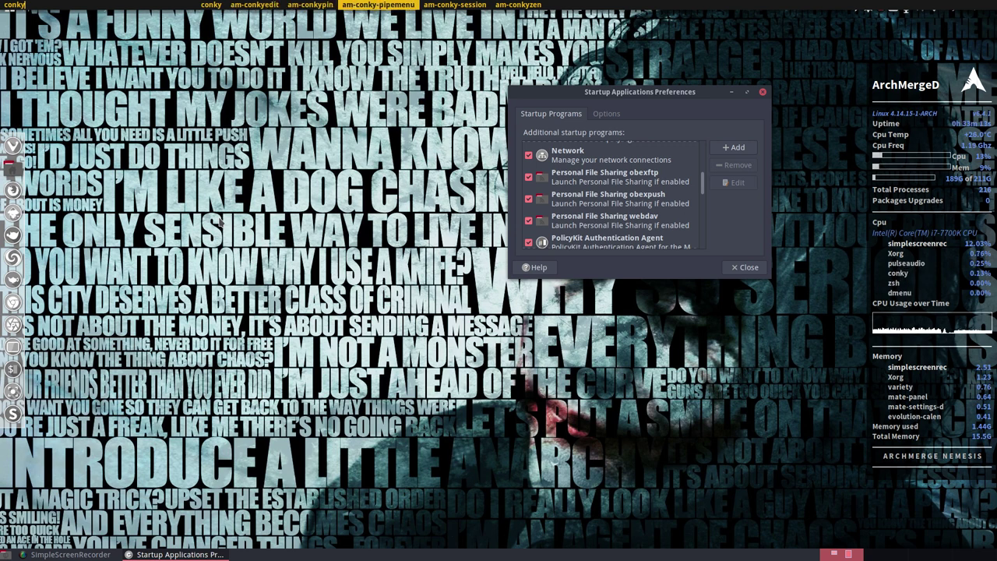
key("Right")
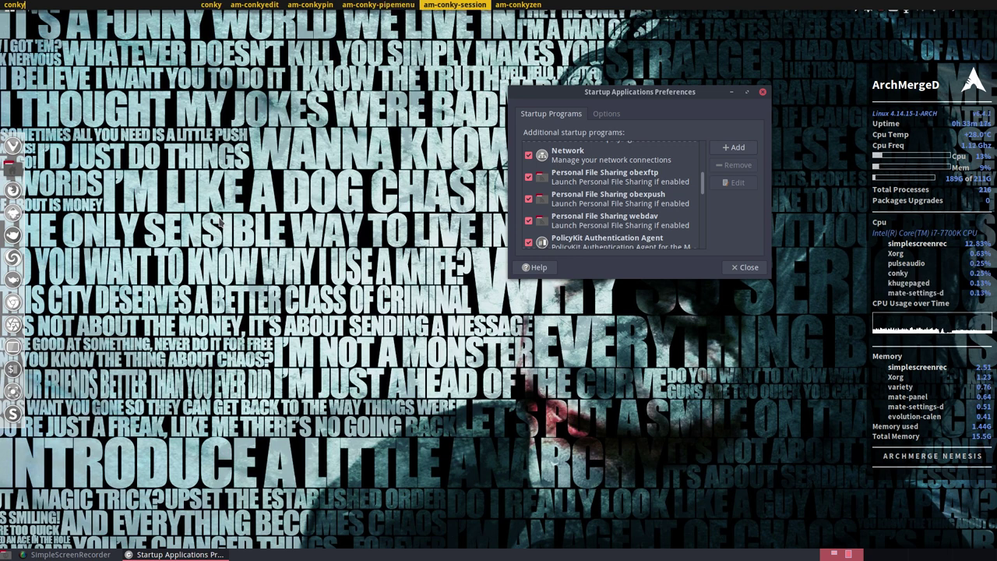
key("Right")
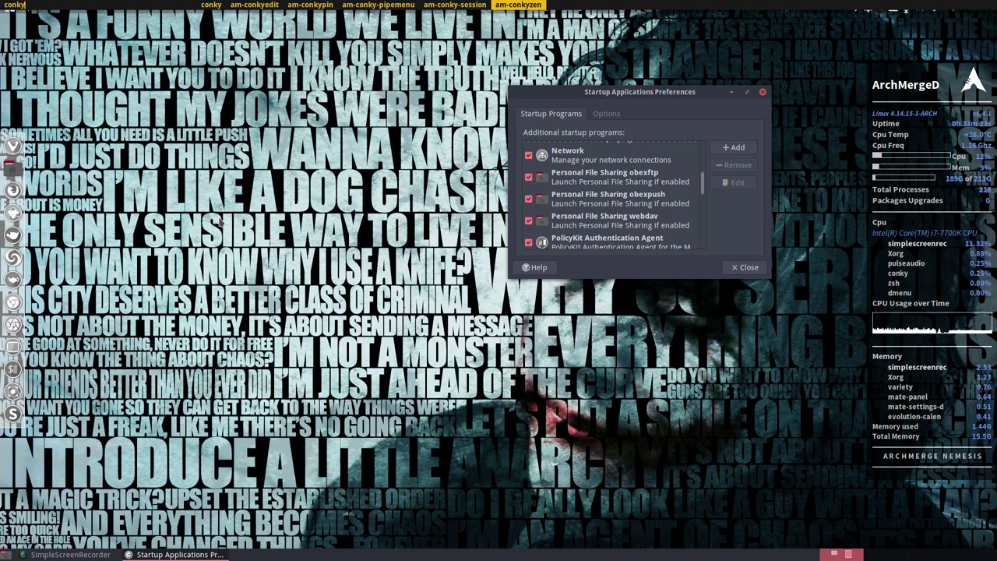
key("Return")
left_click(39, 7)
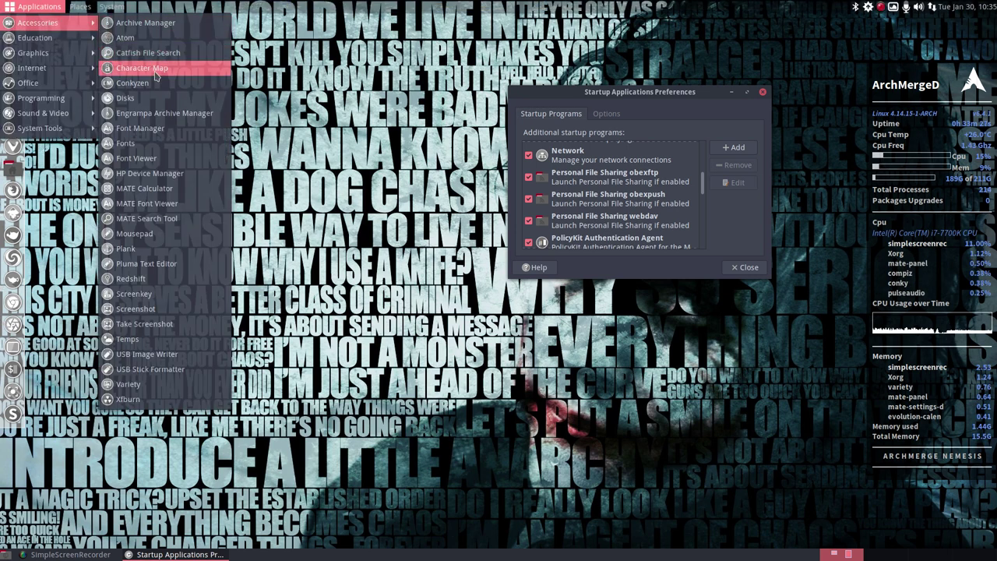
left_click(158, 87)
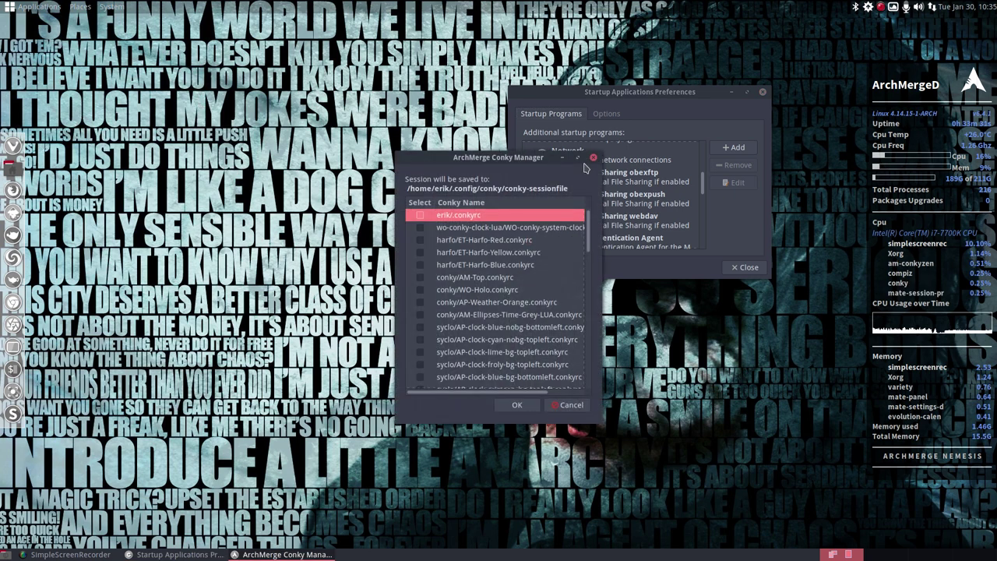
left_click(593, 158)
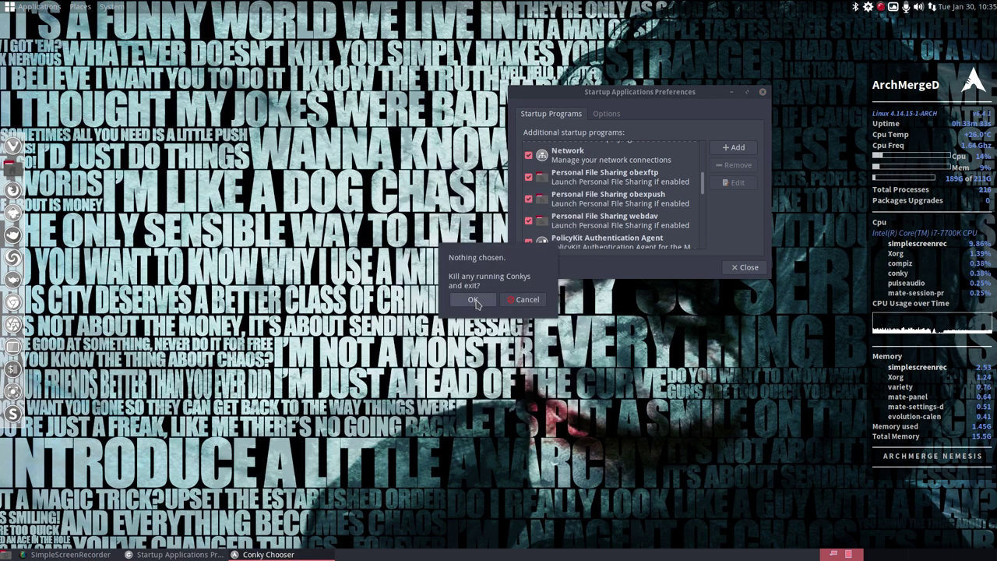
left_click(526, 299)
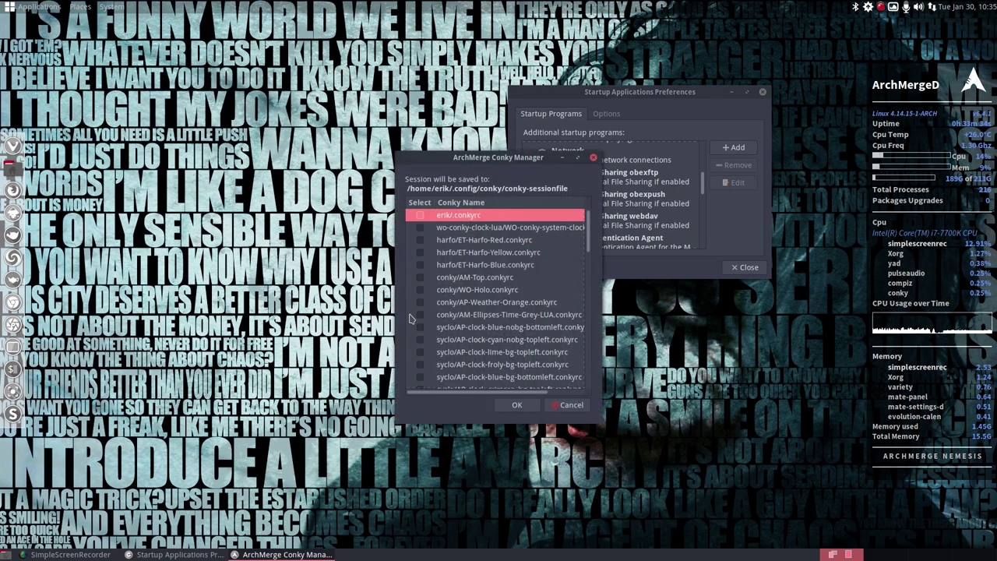
left_click(568, 405)
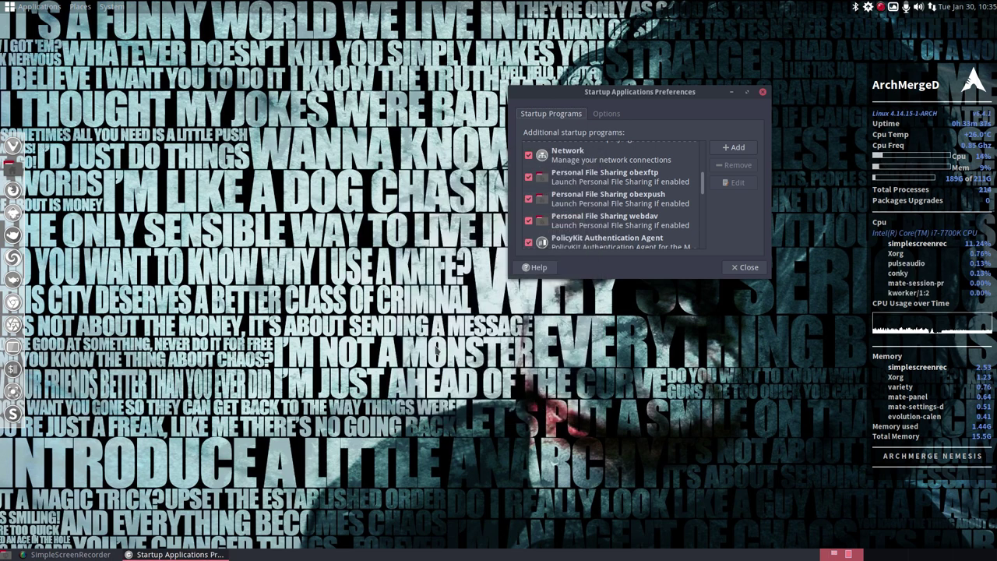
key("super+d")
type("conky")
key("Right")
key("Right")
key("Right")
key("Right")
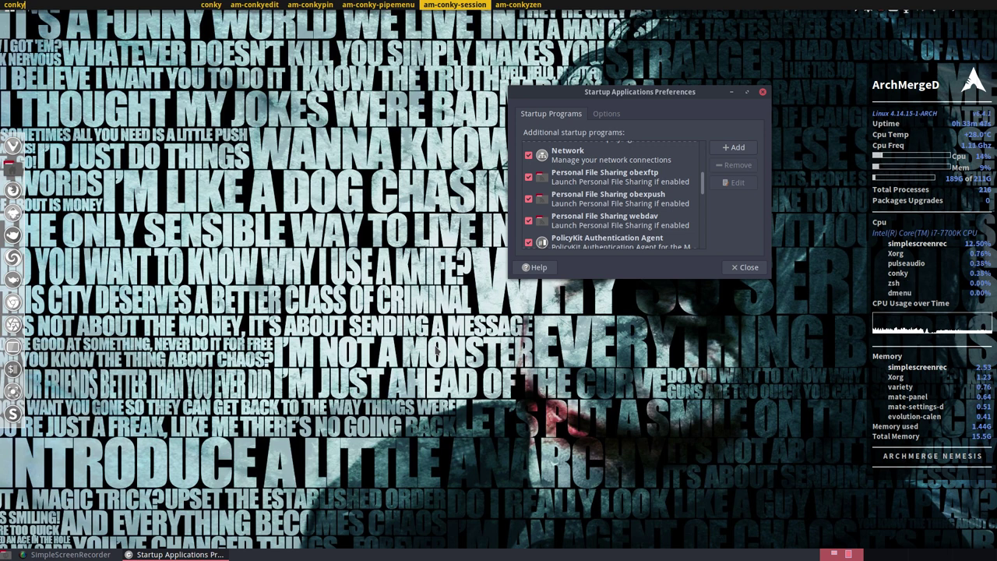
key("Return")
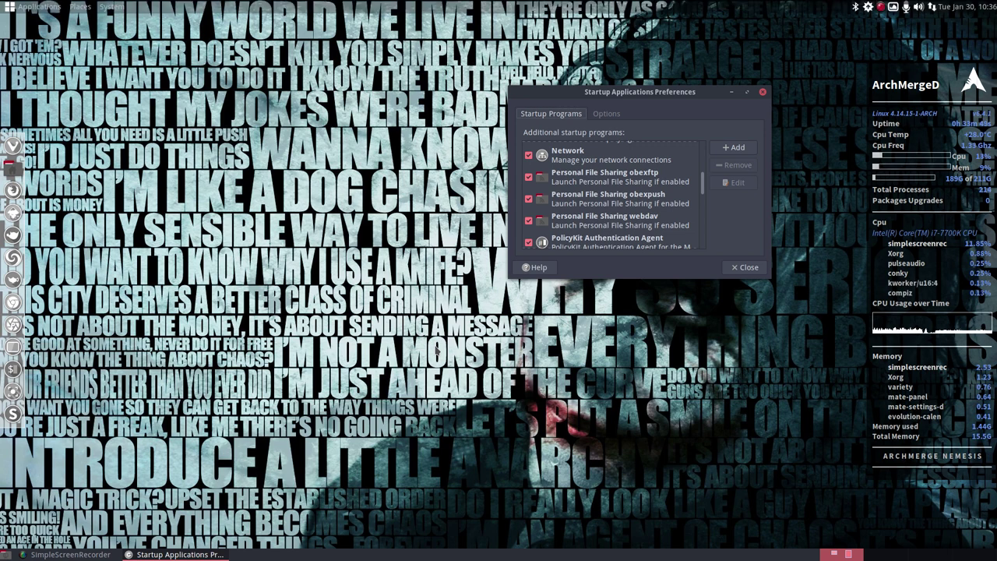
Step: Open the home folder maximized in Caja, enter .config/conky, and select conky-sessionfile
left_click(12, 234)
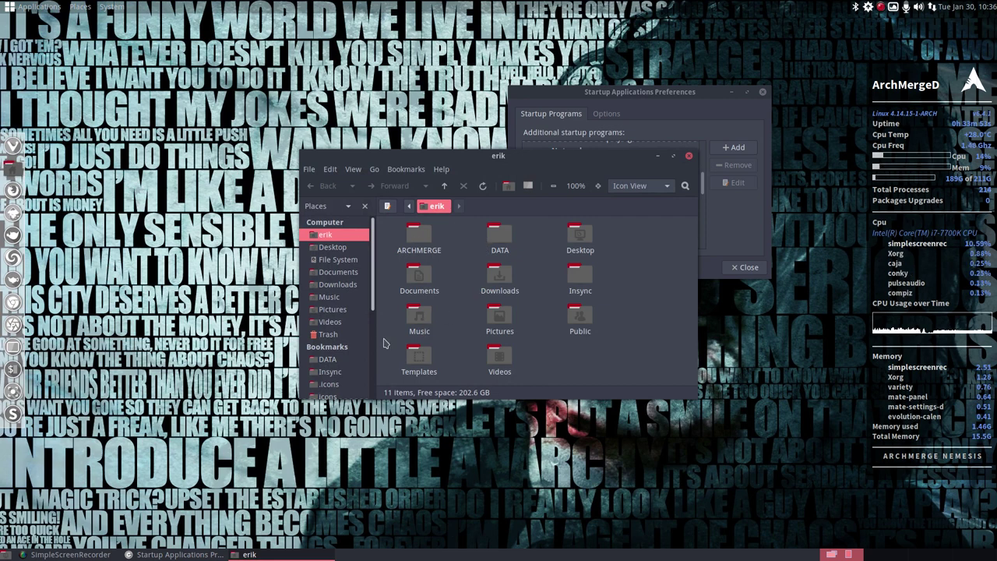
left_click(673, 157)
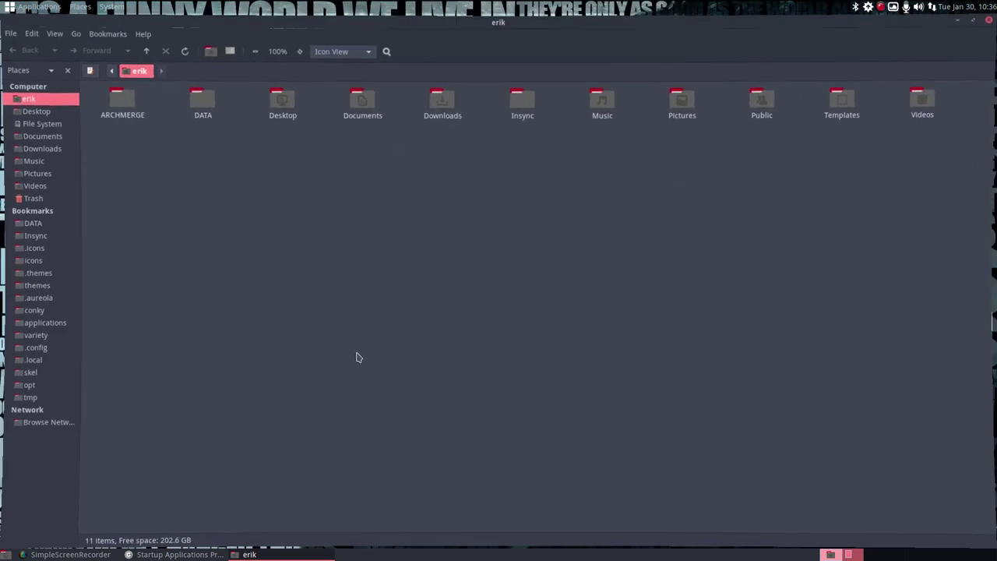
left_click(31, 347)
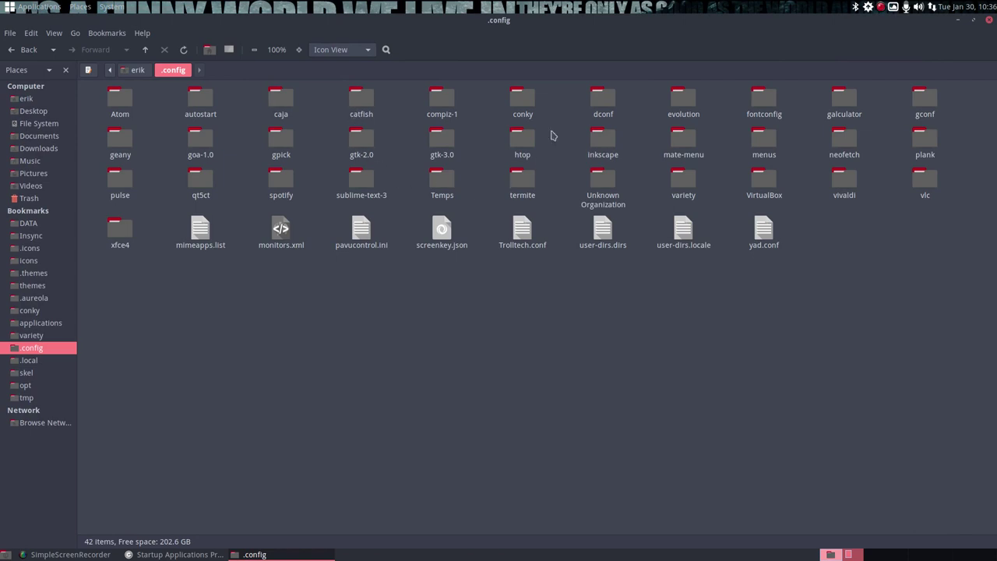
double_click(522, 99)
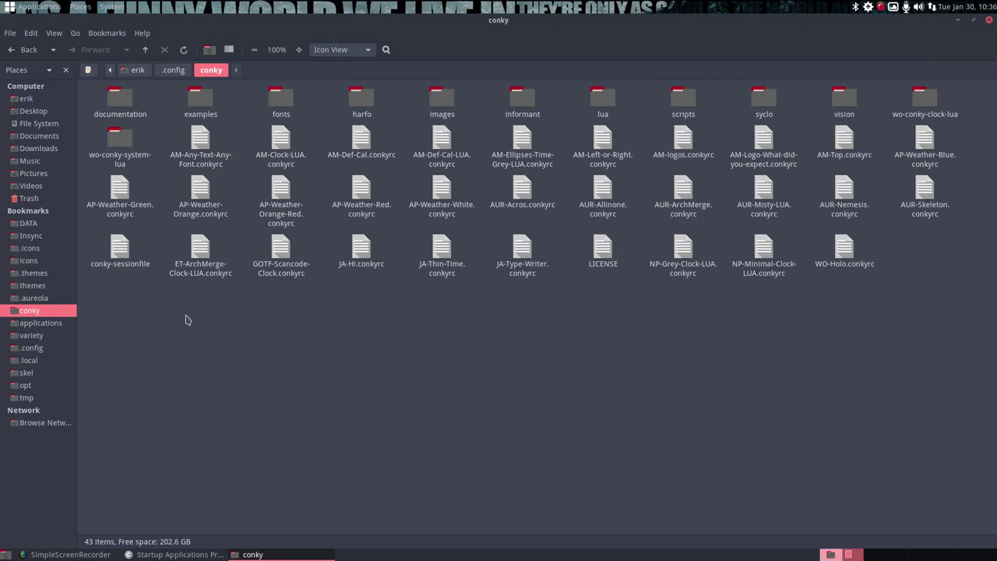
left_click(122, 244)
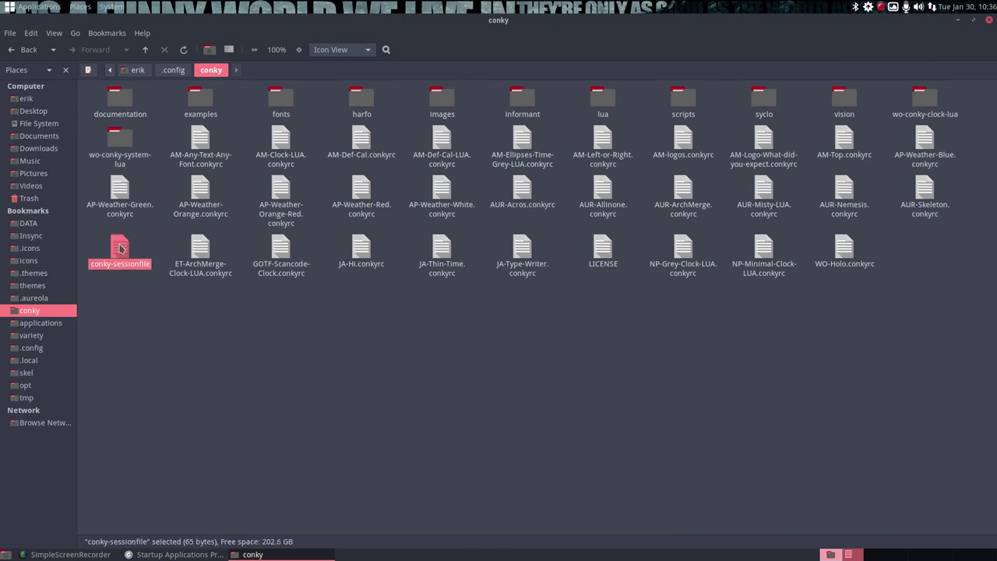
double_click(119, 248)
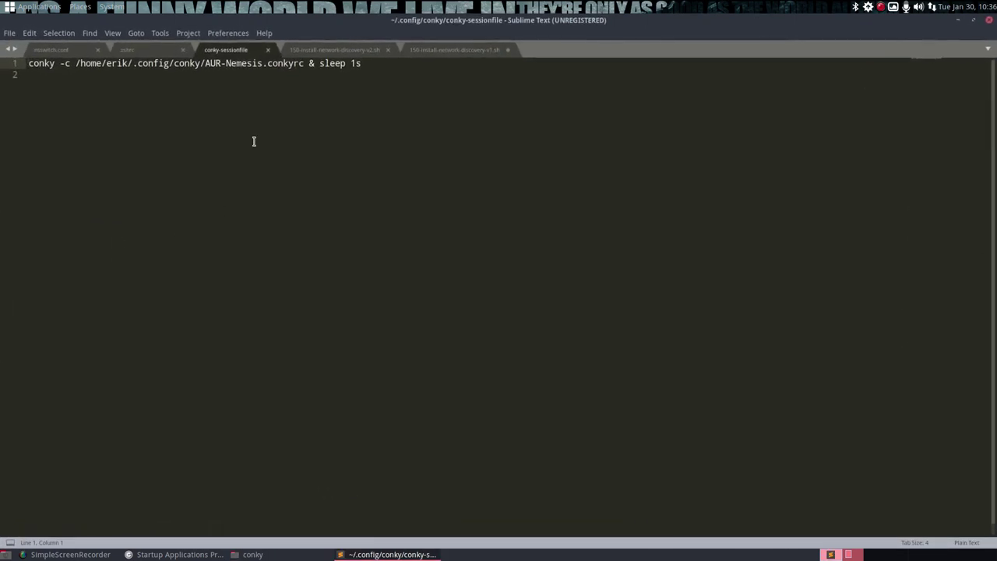
left_click_drag(374, 62, 29, 64)
left_click(44, 67)
double_click(48, 64)
left_click_drag(60, 64, 75, 64)
left_click_drag(304, 63, 361, 63)
left_click(443, 137)
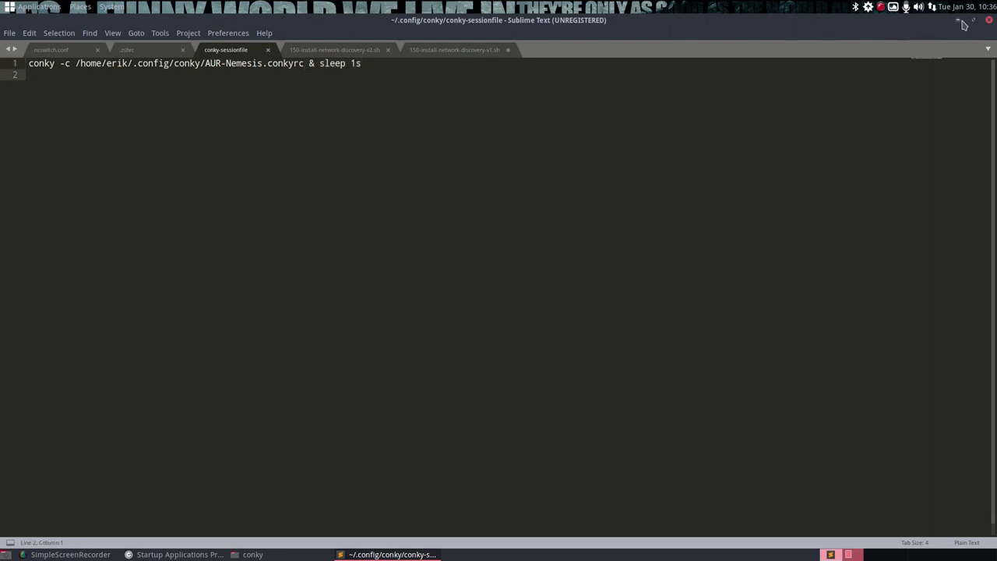
left_click(990, 21)
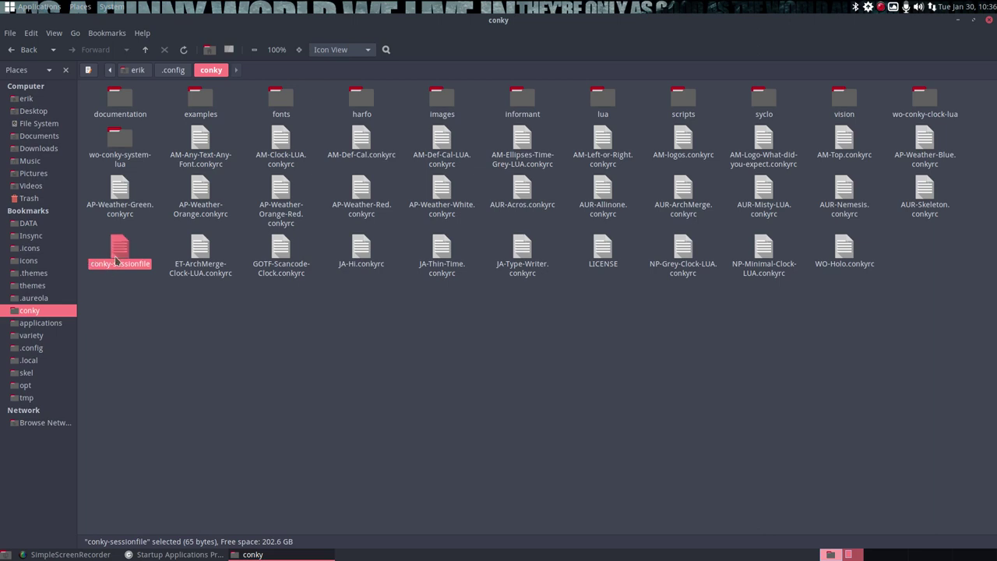
Step: In a new terminal, tab-complete 'am-co' and select the am-conky-session command name
left_click(210, 368)
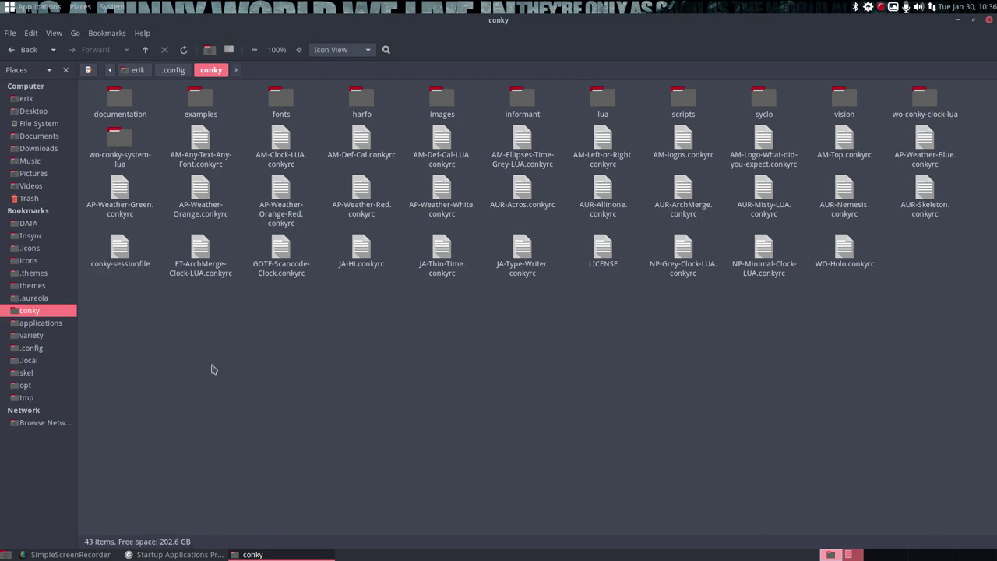
key("ctrl+alt+t")
type("am")
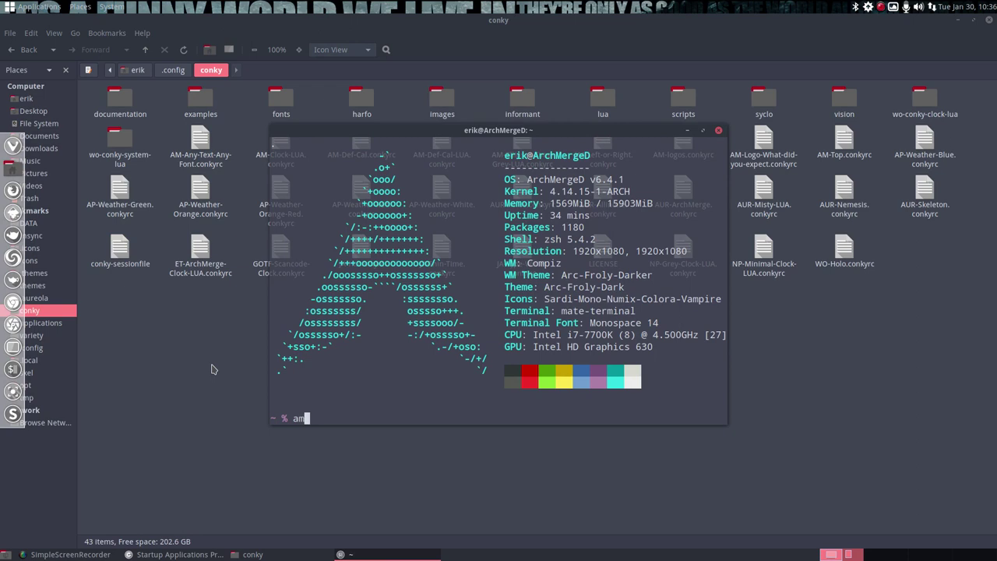
type("-co")
key("Tab")
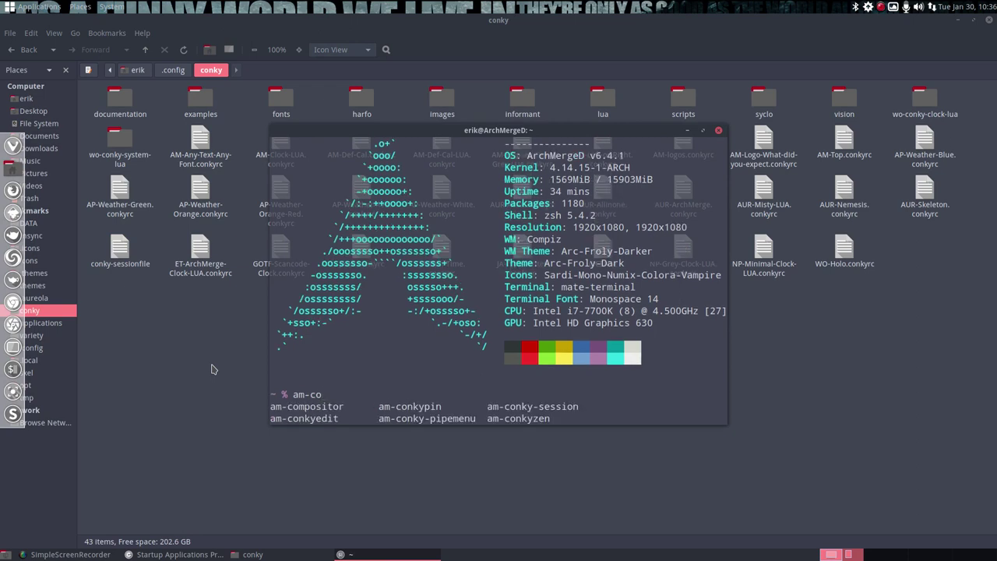
double_click(490, 406)
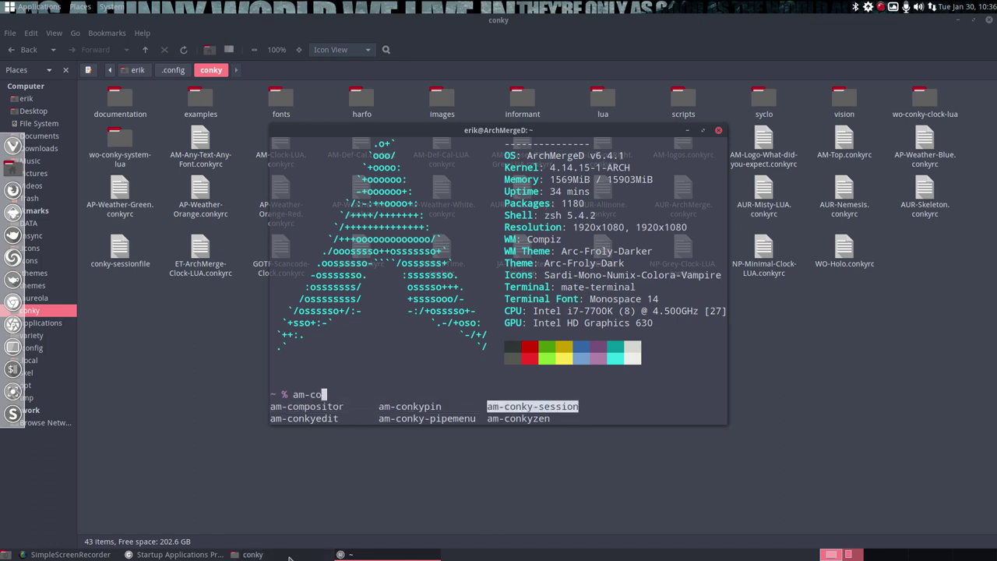
Step: Add an enabled startup entry 'let us startup the conky' with command am-conky-session
left_click(176, 554)
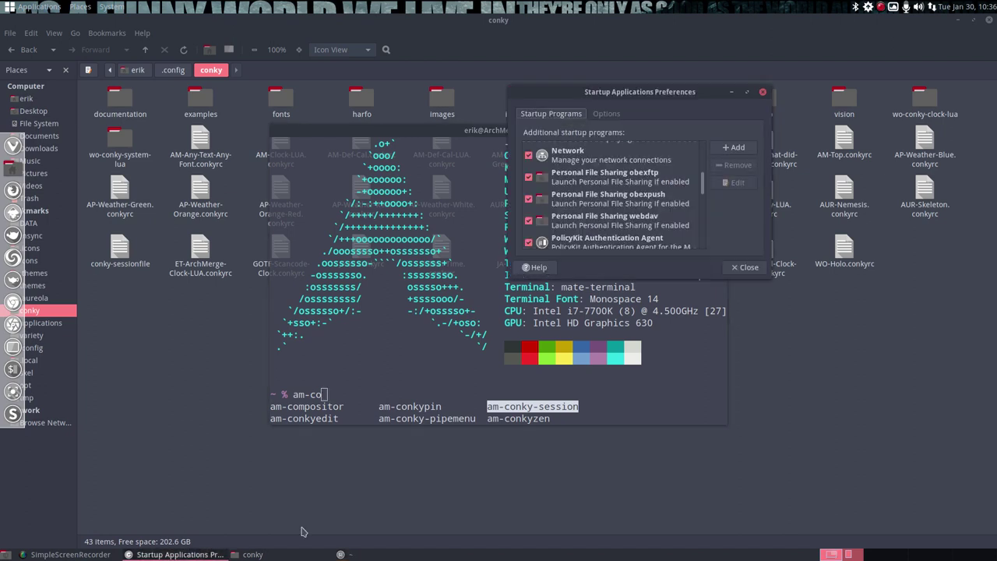
left_click(733, 147)
type("let us startup the conky")
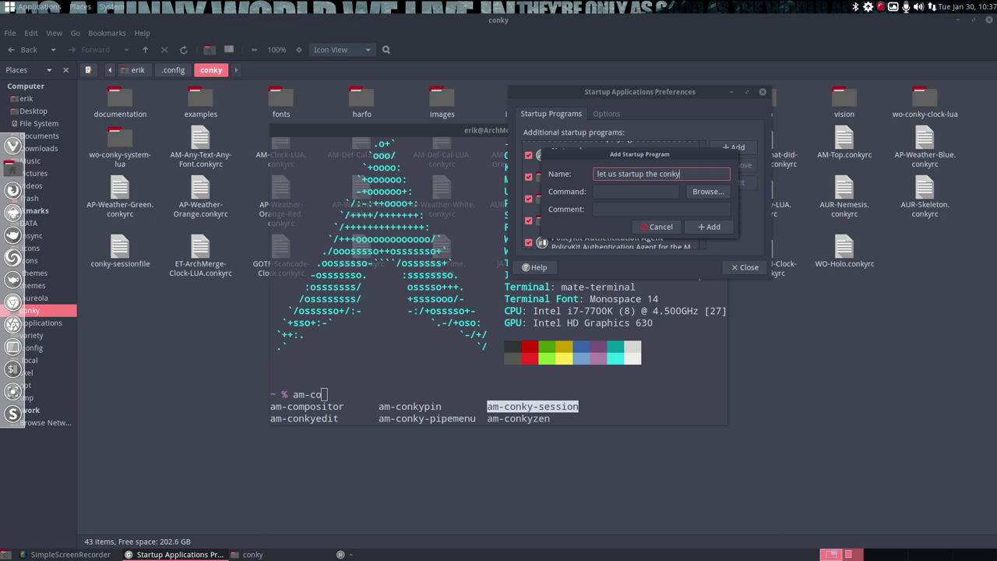
left_click(622, 191)
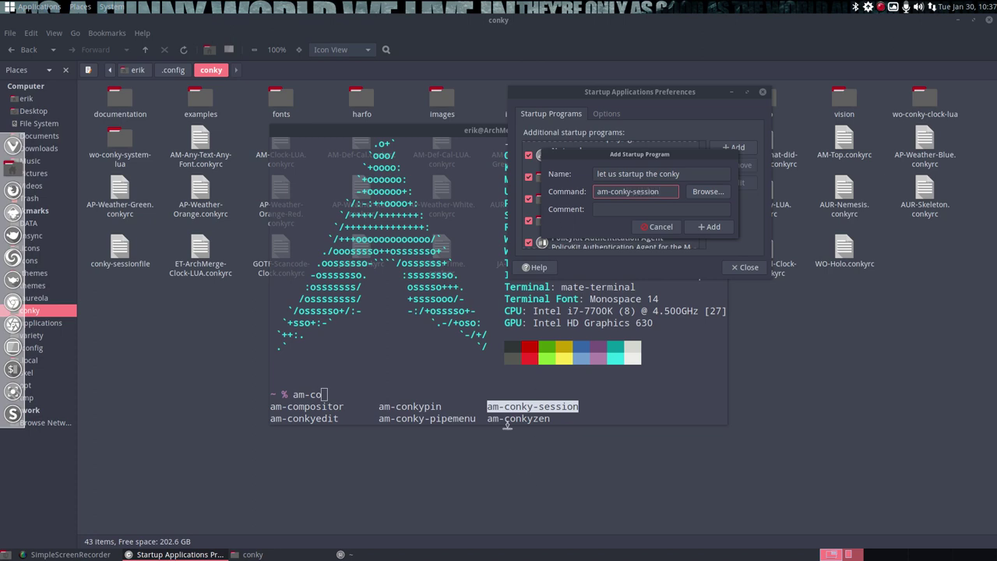
left_click(649, 210)
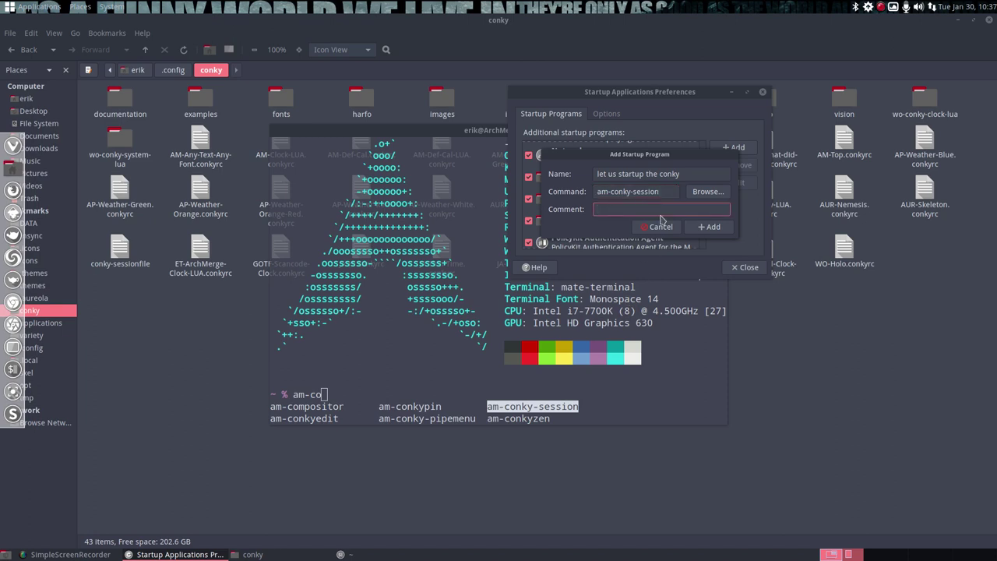
left_click(709, 227)
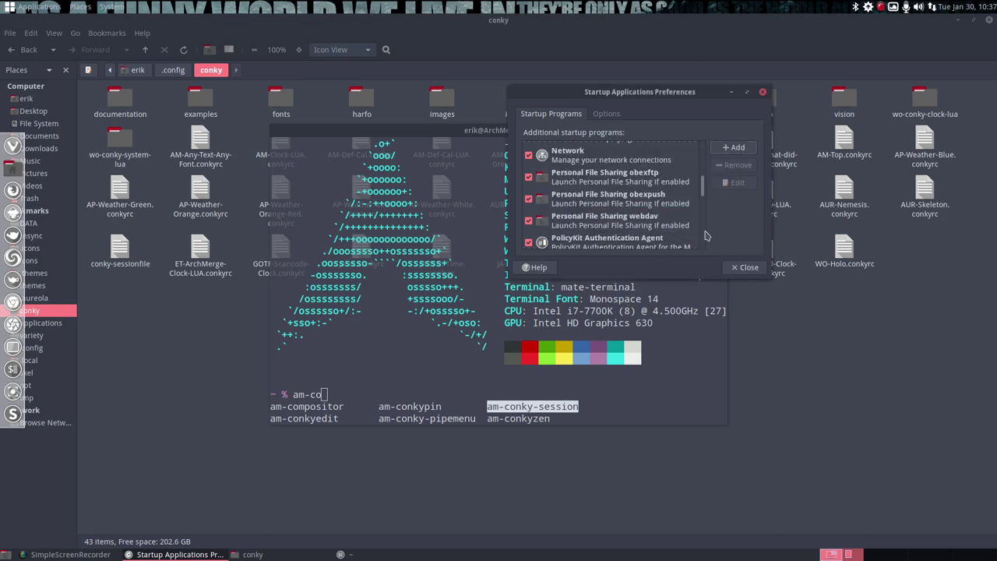
mouse_move(703, 191)
left_mouse_down()
mouse_move(701, 258)
mouse_move(704, 148)
left_mouse_up()
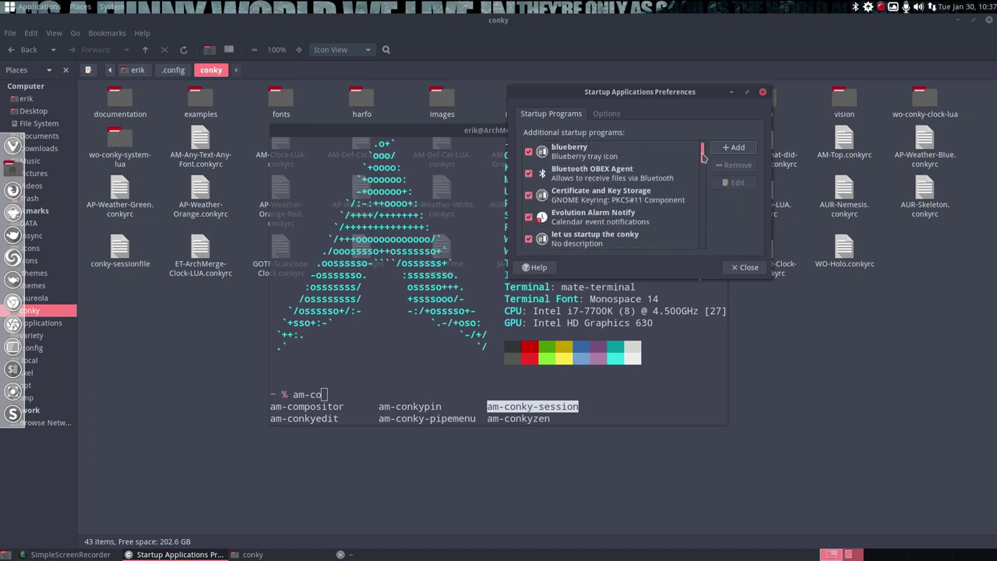
left_click(606, 242)
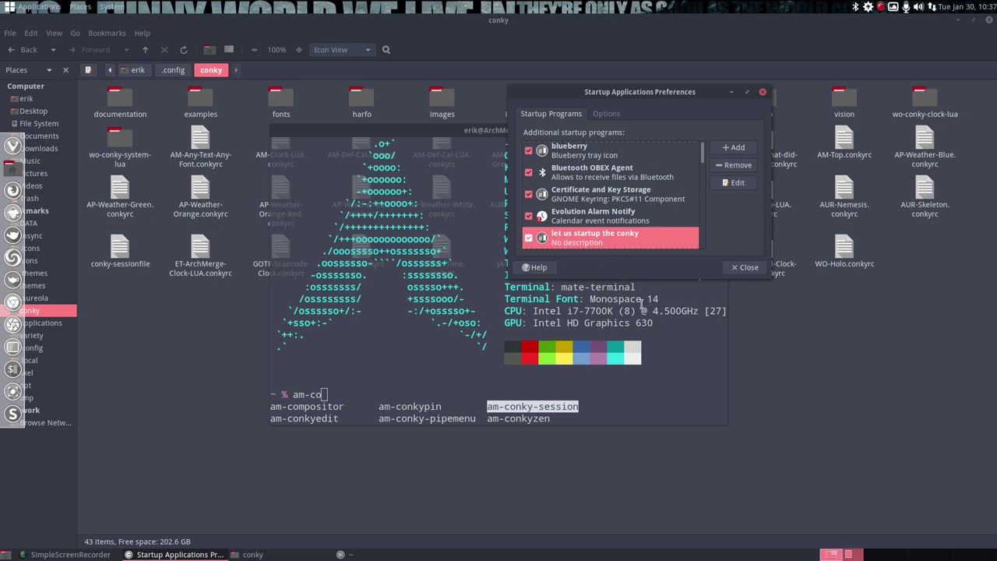
Step: Close Startup Applications, the Caja file manager, and the terminal window
left_click(744, 269)
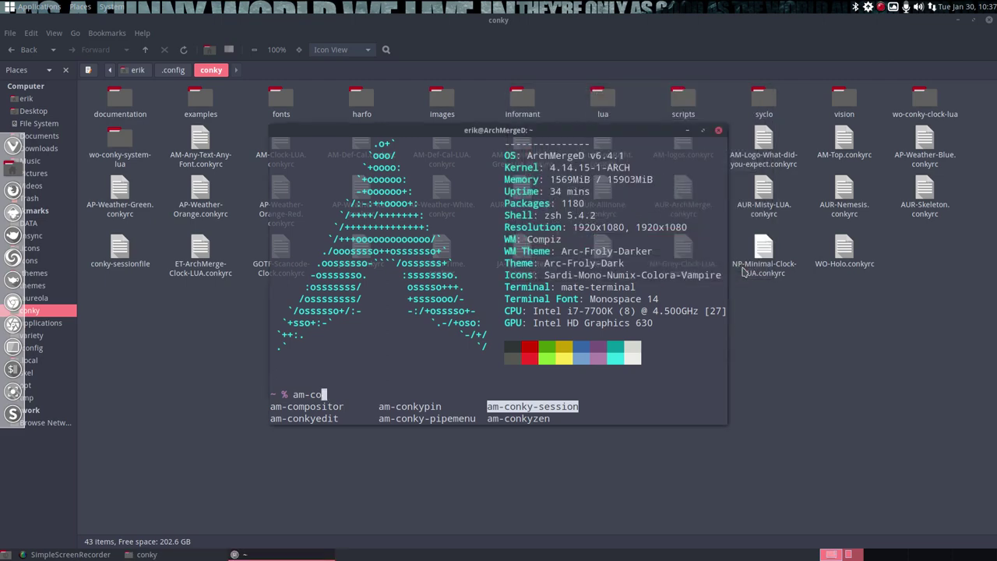
left_click(125, 249)
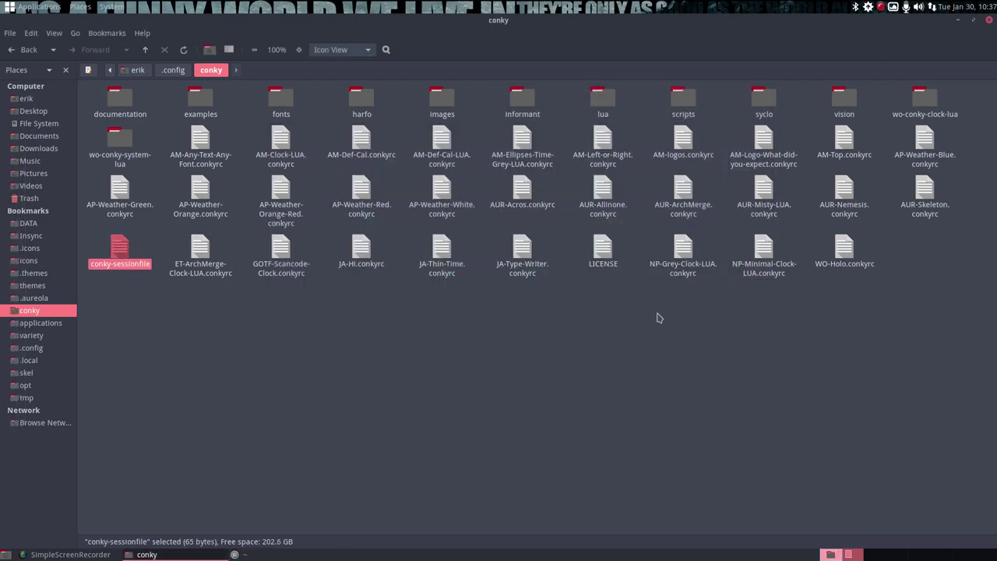
left_click(989, 20)
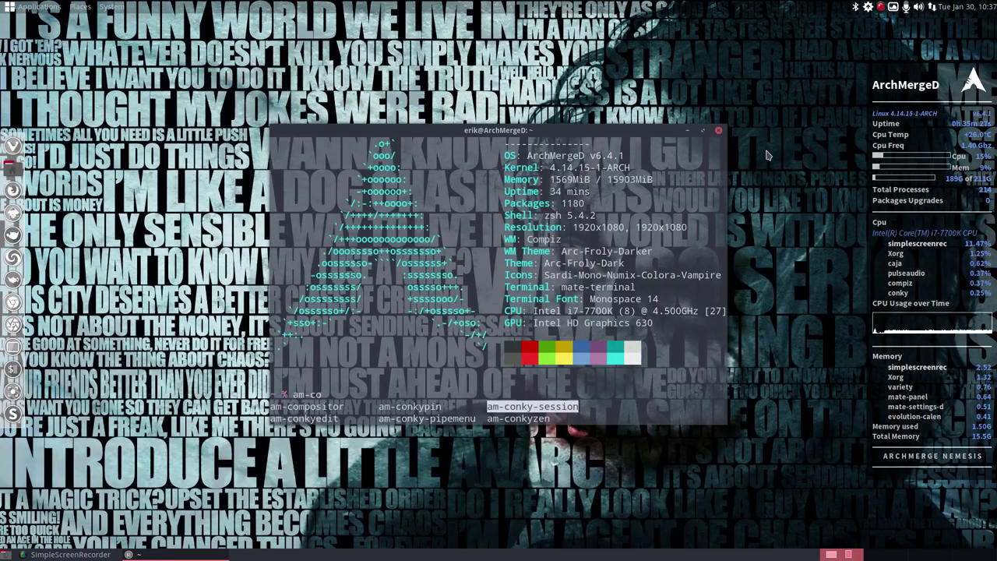
left_click(718, 130)
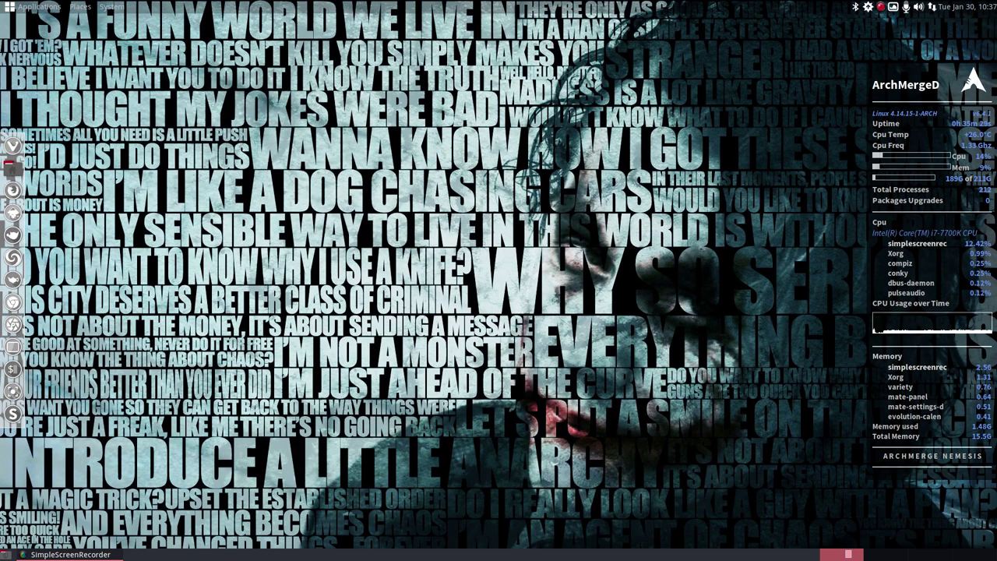